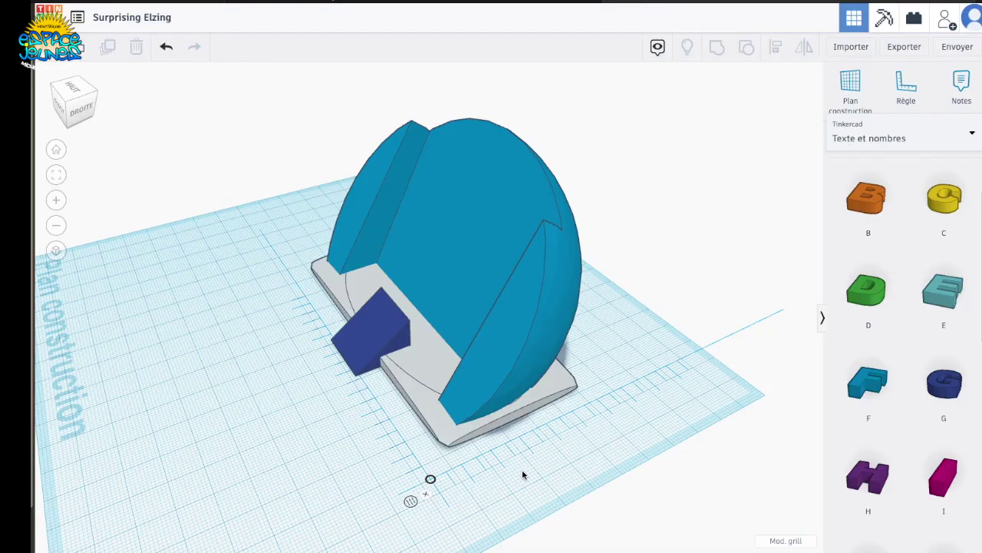
left_click_drag(522, 474, 507, 480)
right_click_drag(500, 473, 694, 479)
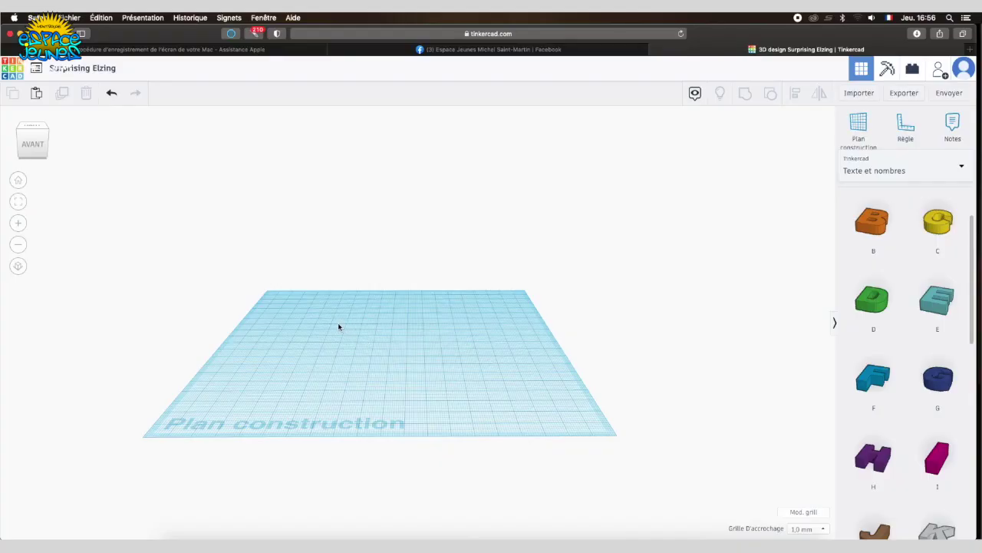
- Try out the view navigation on the empty workplane: orbit, zoom in and out, and fit the view
left_click_drag(39, 145, 40, 145)
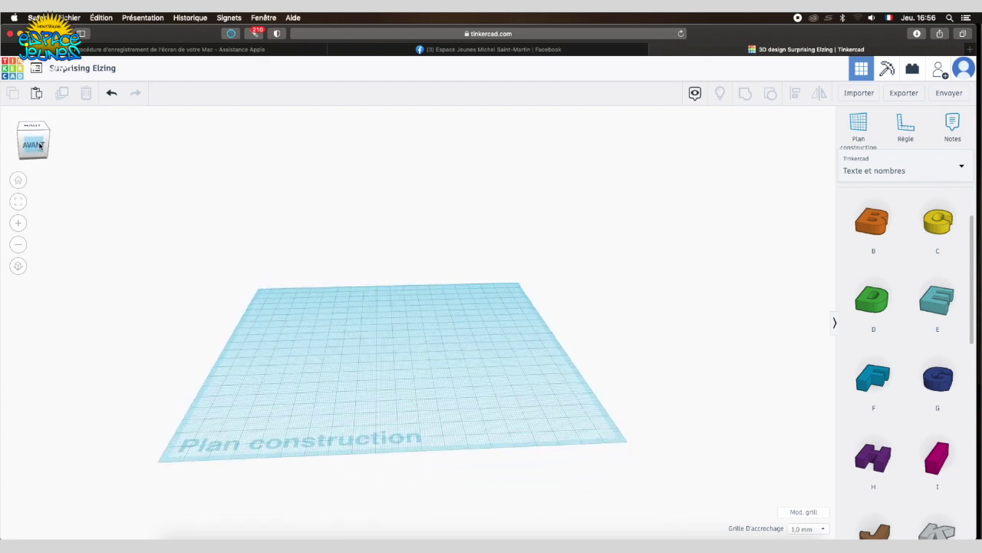
left_click(21, 224)
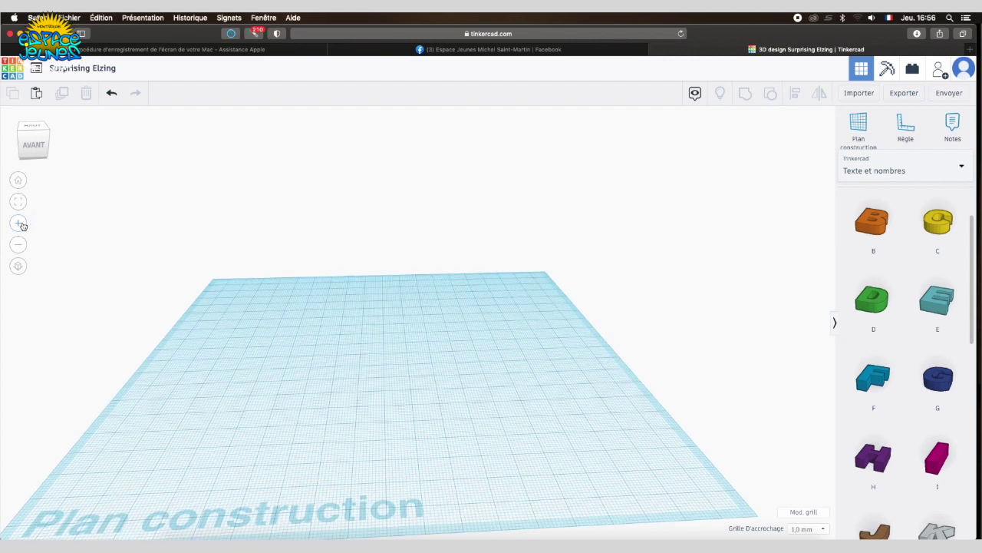
left_click(21, 246)
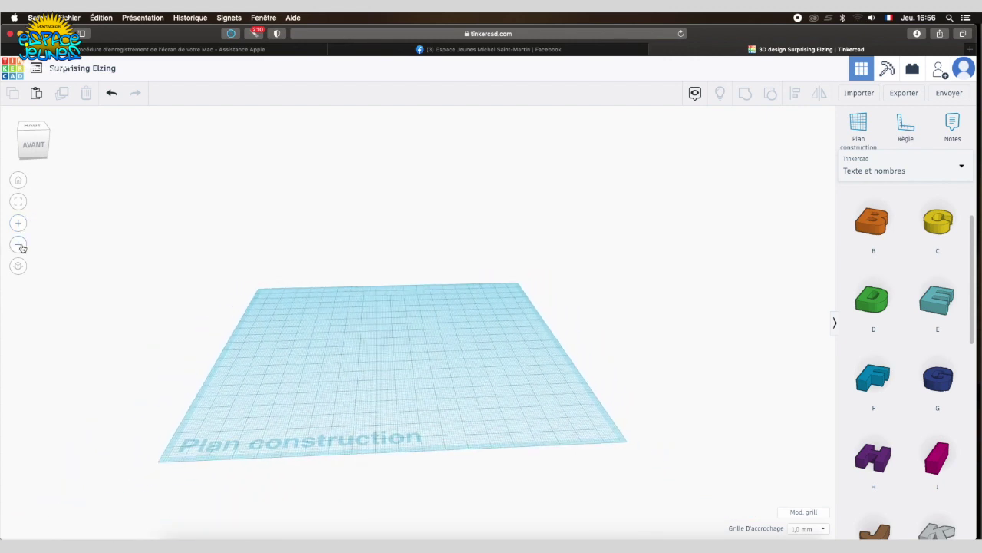
left_click(18, 202)
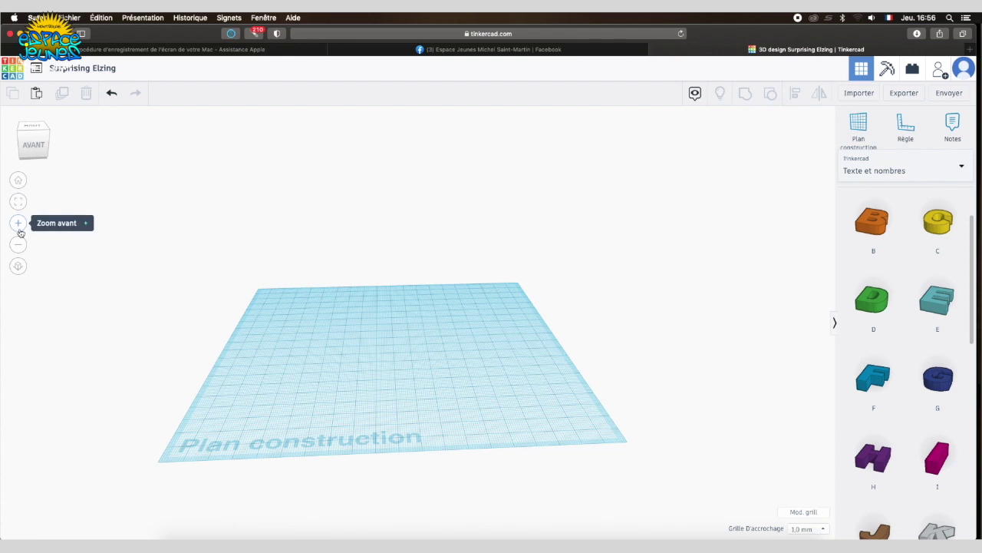
scroll(340, 305, "down", 3)
scroll(341, 306, "up", 5)
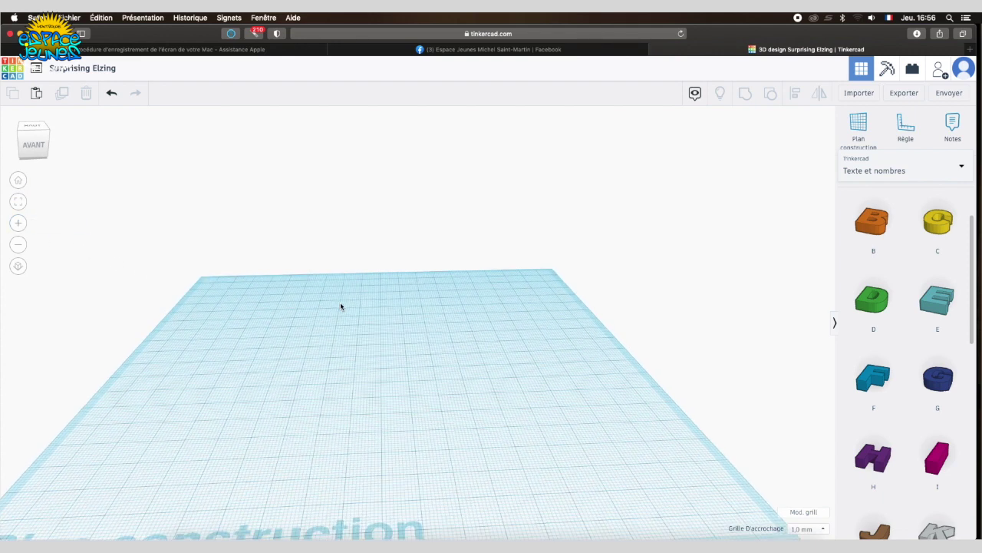
scroll(341, 306, "down", 5)
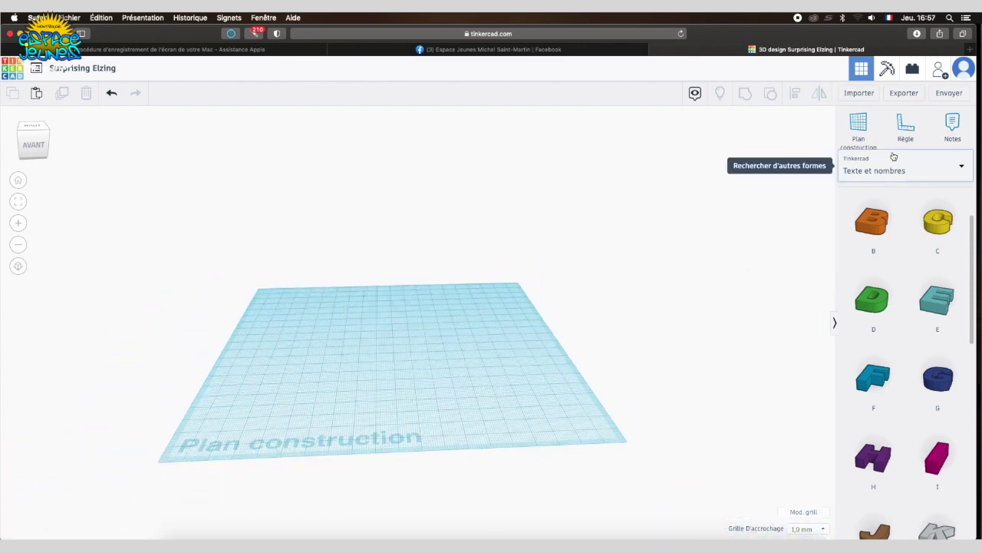
- Browse the shapes in the Formes simples and Caractères libraries
left_click(936, 168)
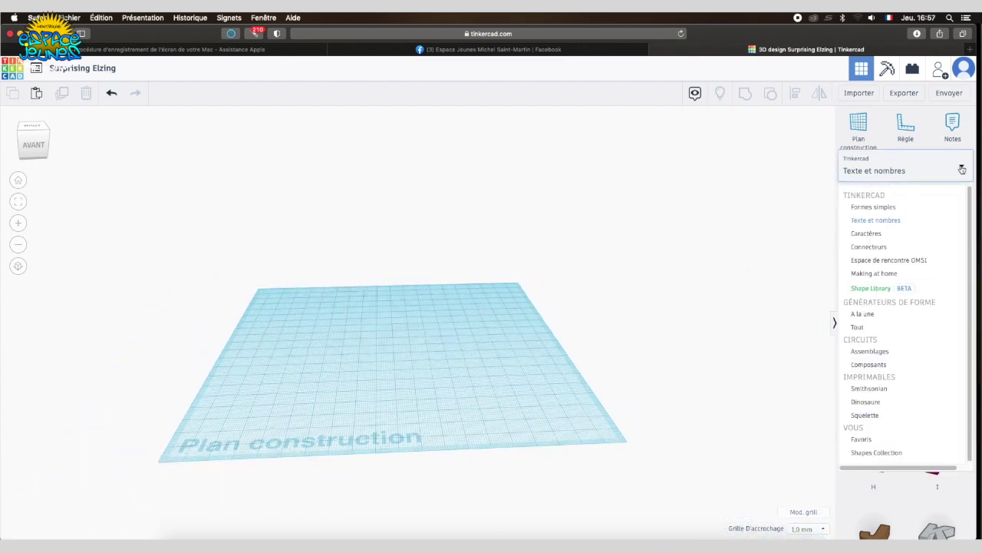
left_click(886, 208)
scroll(902, 312, "down", 5)
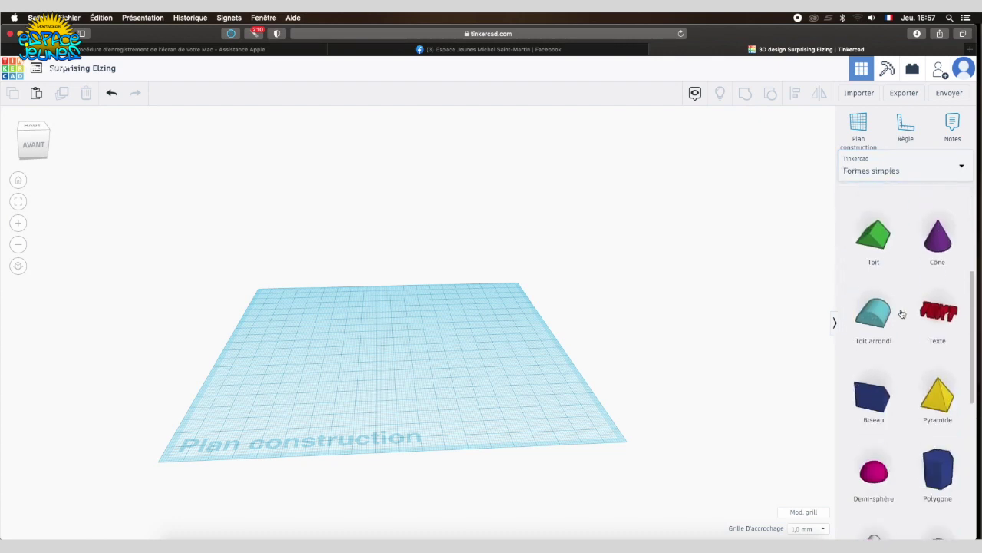
scroll(902, 314, "up", 5)
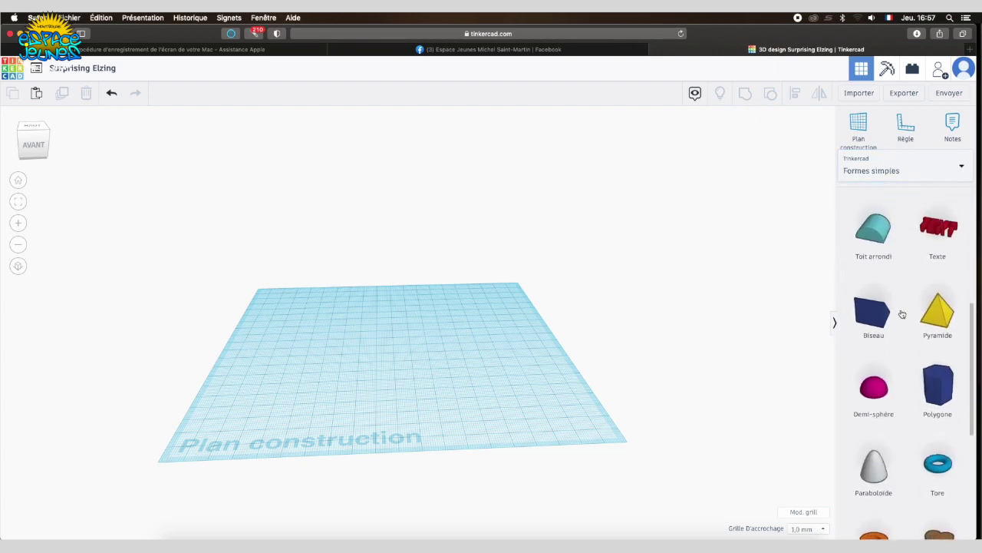
left_click(959, 170)
left_click(875, 233)
scroll(900, 308, "down", 1)
scroll(900, 308, "down", 7)
scroll(901, 308, "up", 3)
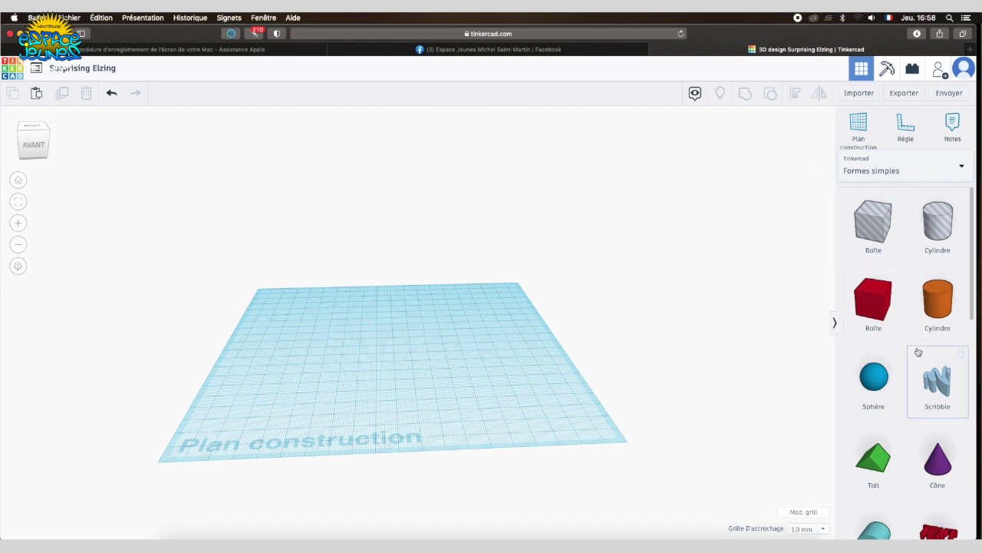
- Place a Dé shape from the Formes simples library near the middle of the workplane
scroll(916, 351, "down", 10)
scroll(916, 351, "down", 6)
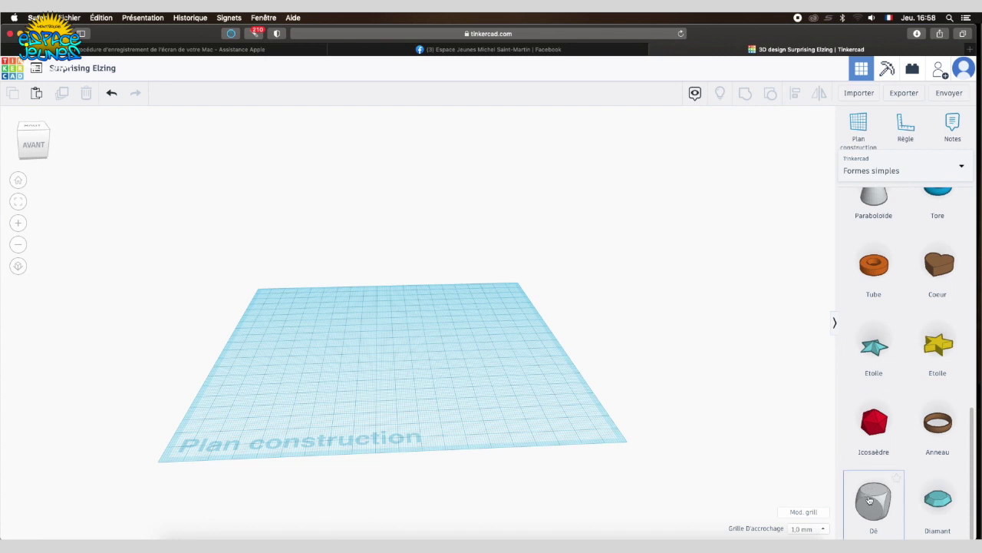
left_click_drag(870, 500, 387, 361)
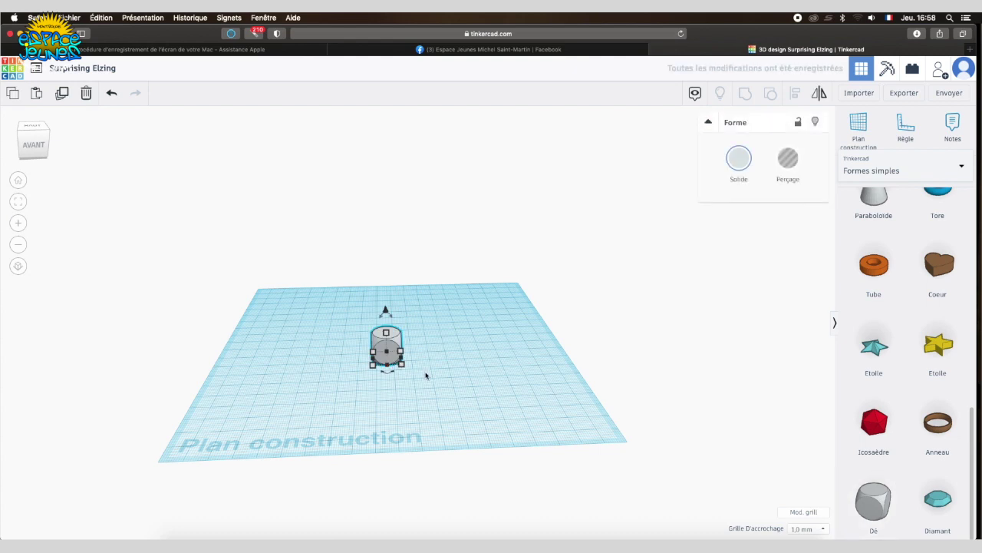
- Place the ruler's origin at a corner of the workplane to show the die's dimensions and offsets
right_click_drag(428, 376, 566, 366)
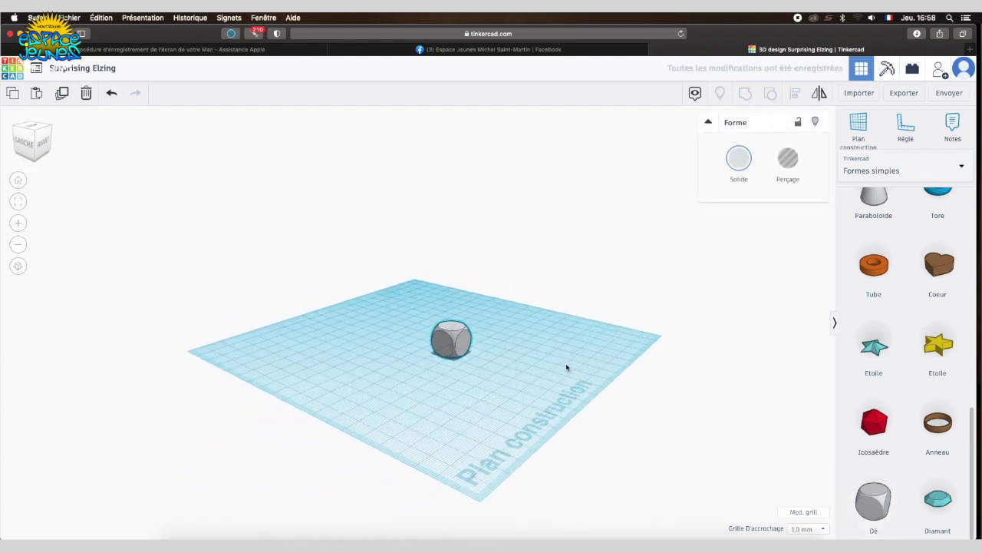
right_click_drag(477, 382, 471, 413)
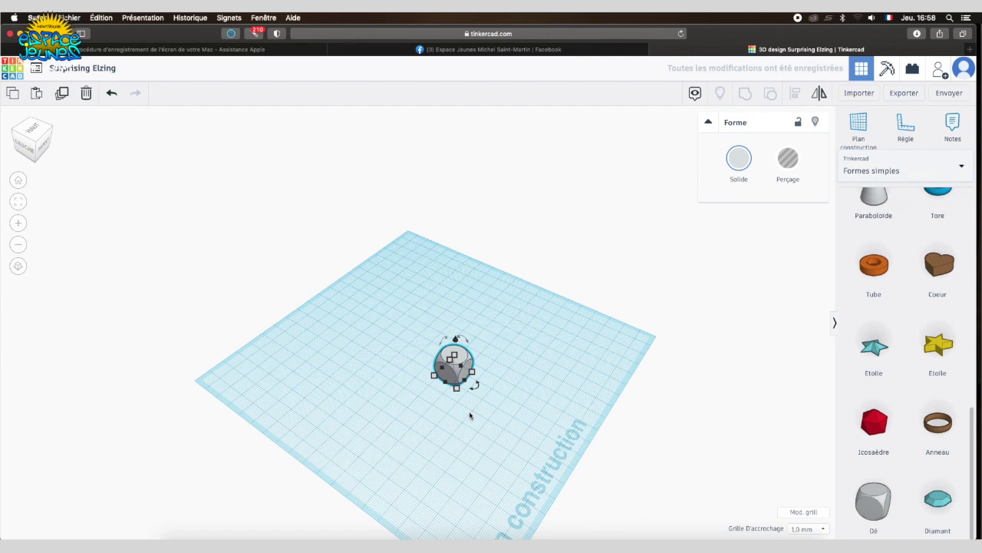
right_click_drag(466, 450, 505, 440)
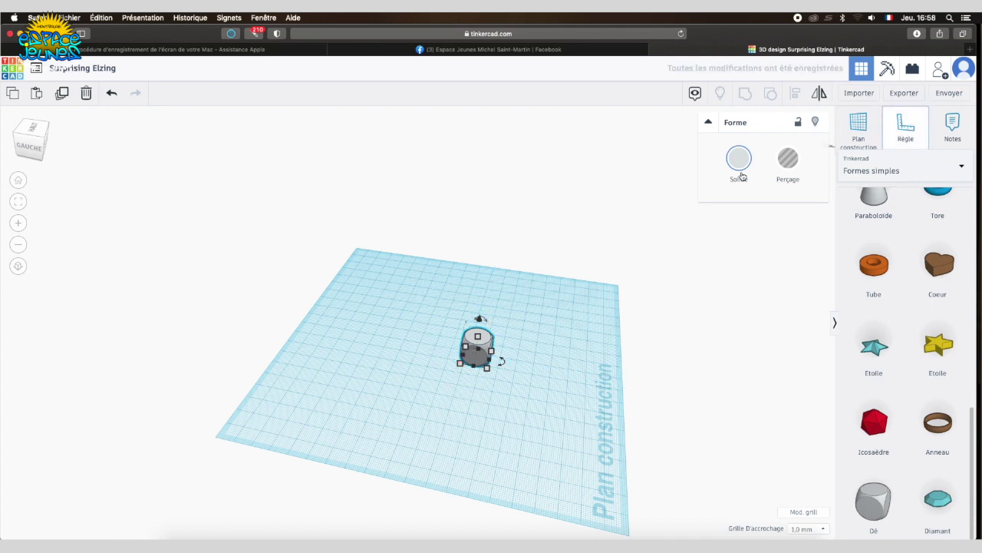
left_click(231, 432)
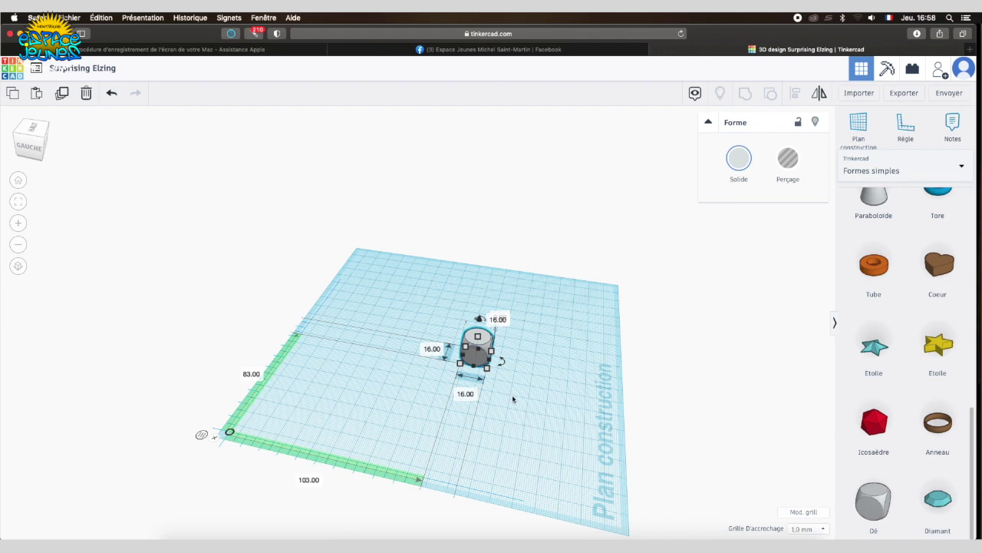
- Stretch the die's footprint to 50 mm by 105 mm
right_click_drag(520, 406, 439, 419)
left_click(442, 419)
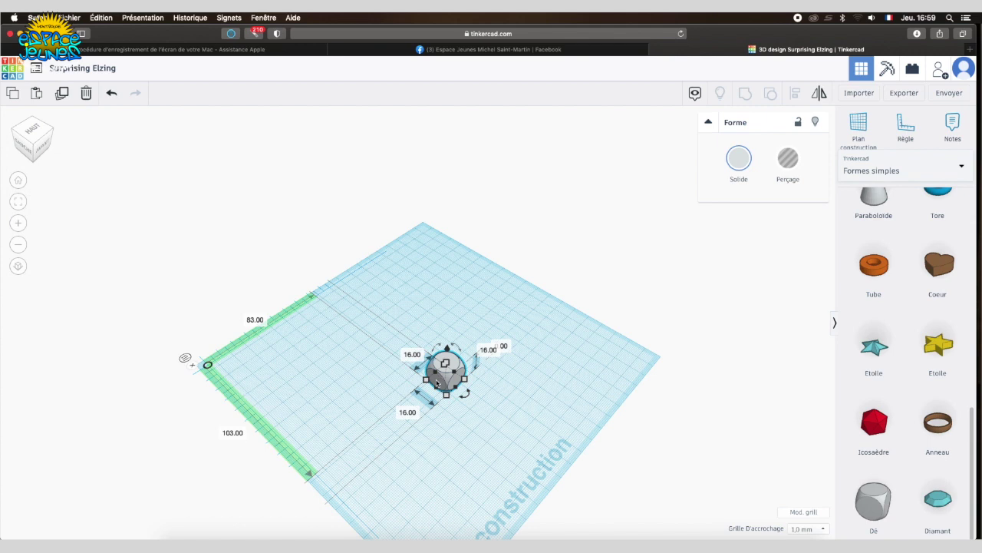
left_click_drag(432, 373, 419, 362)
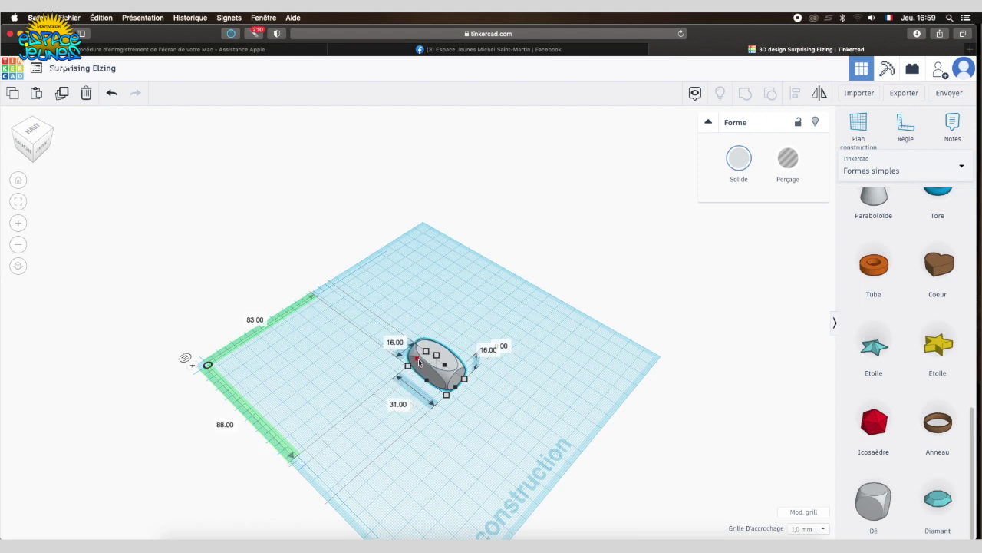
left_click_drag(419, 362, 397, 345)
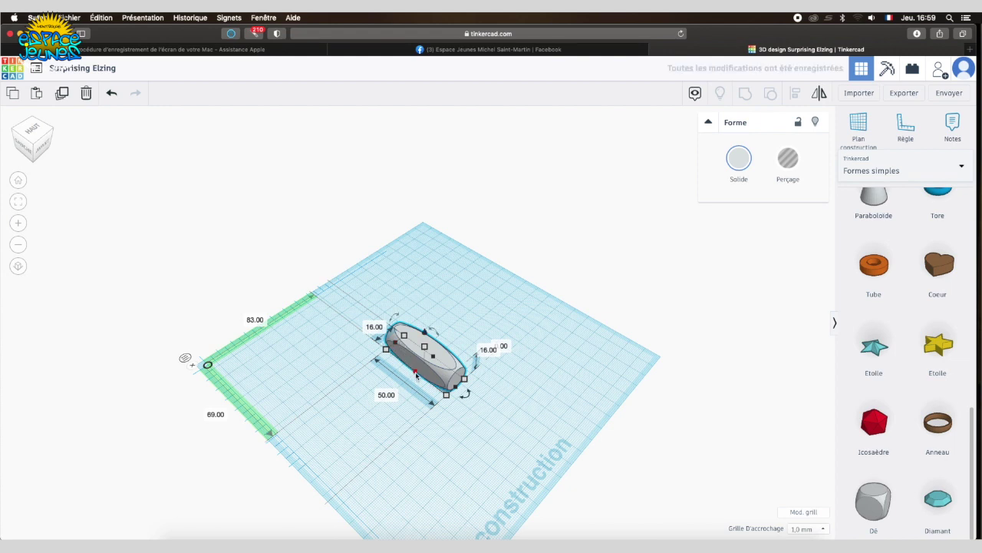
left_click_drag(416, 375, 340, 431)
left_click_drag(434, 360, 473, 335)
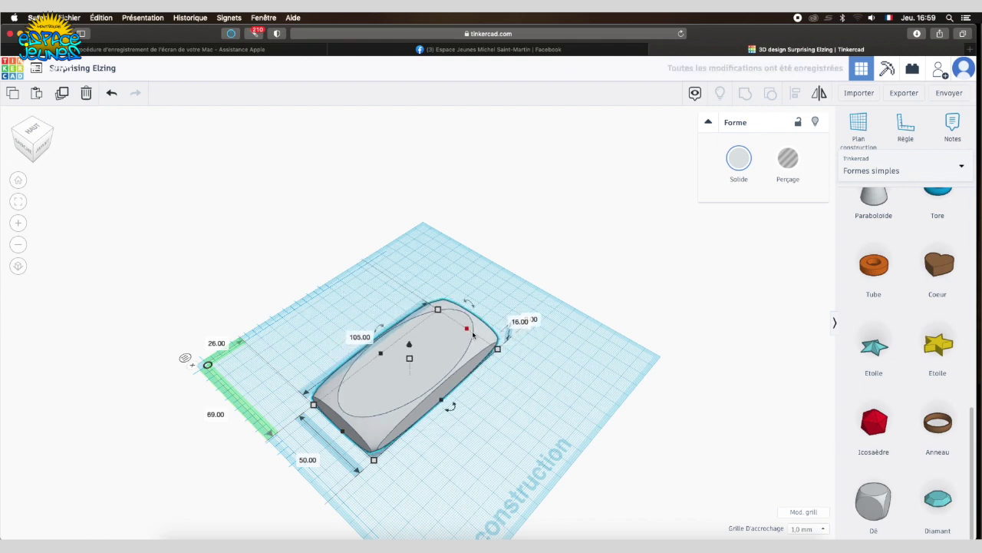
right_click_drag(450, 456, 559, 409)
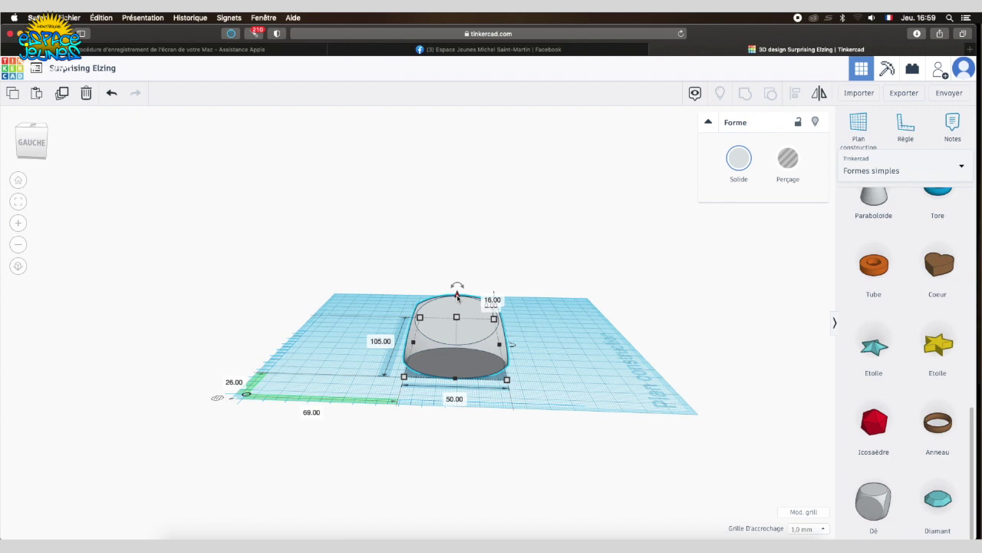
left_click_drag(458, 297, 457, 298)
right_click_drag(565, 402, 564, 380)
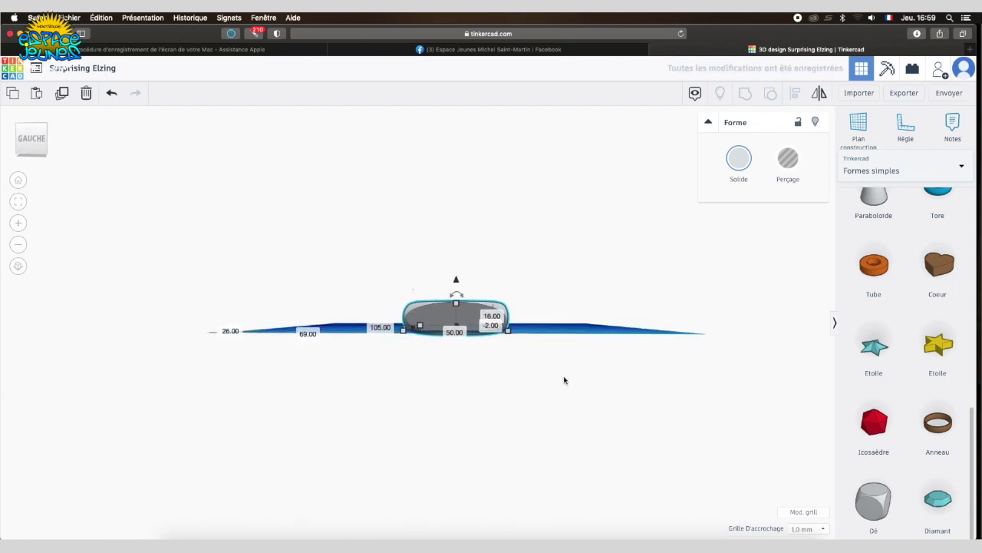
key("super+z")
- Flatten the stretched die to 4 mm high and move it to offsets of 125 mm and 18 mm from the ruler's origin
right_click_drag(552, 375, 505, 419)
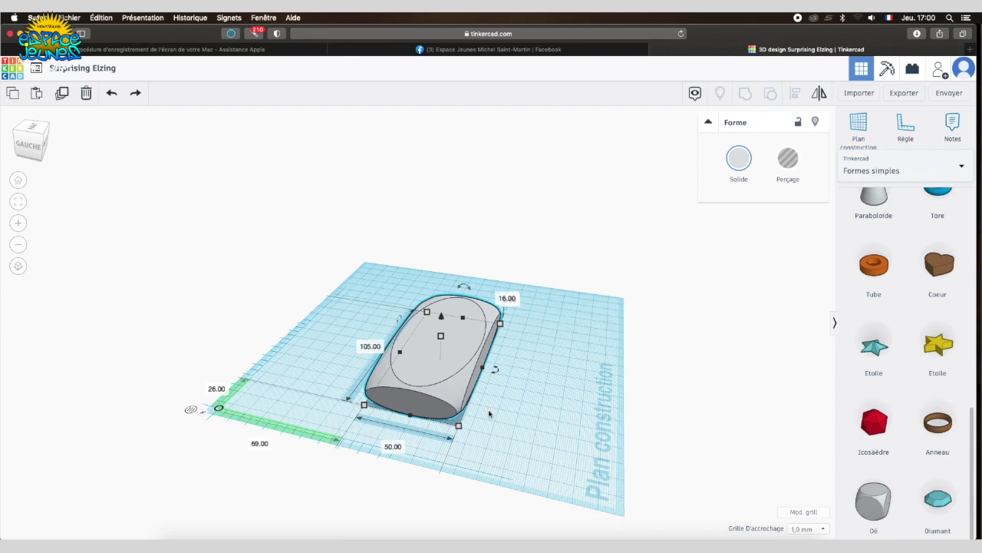
left_click_drag(441, 338, 440, 357)
mouse_move(496, 421)
right_mouse_down()
mouse_move(435, 401)
mouse_move(520, 423)
mouse_move(569, 421)
mouse_move(622, 399)
mouse_move(563, 423)
mouse_move(480, 419)
right_mouse_up()
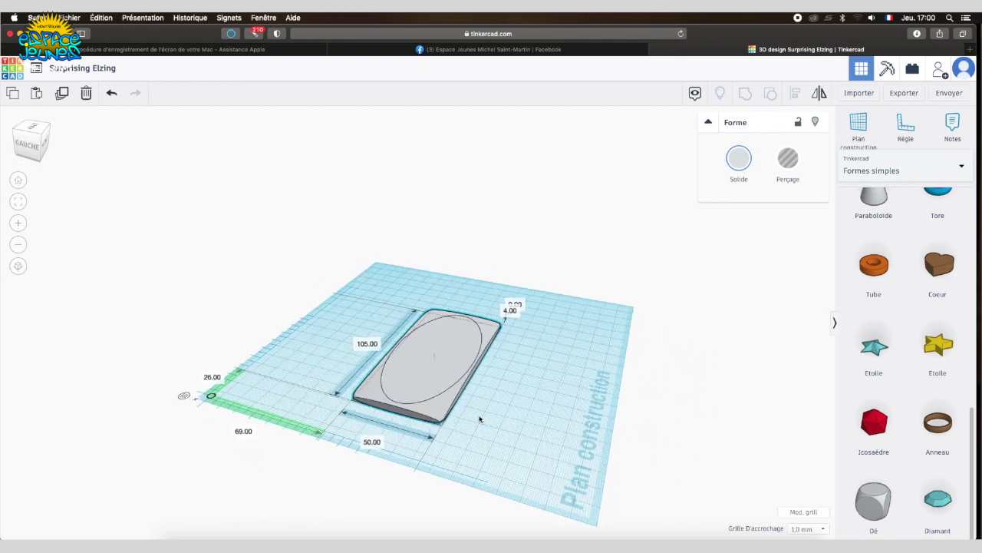
left_click_drag(450, 373, 542, 404)
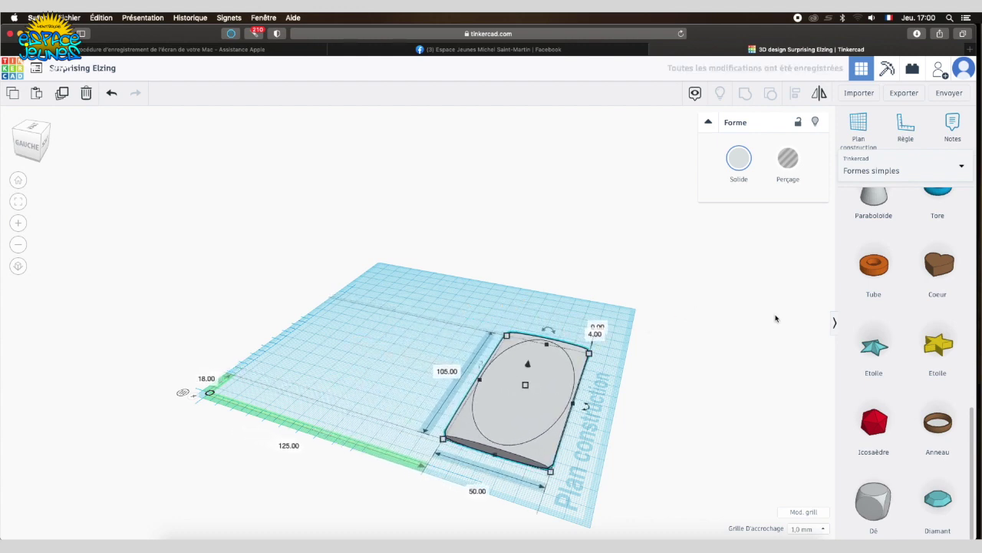
- Place a Demi-sphère shape on the empty part of the workplane beside the grey plate
scroll(895, 339, "up", 5)
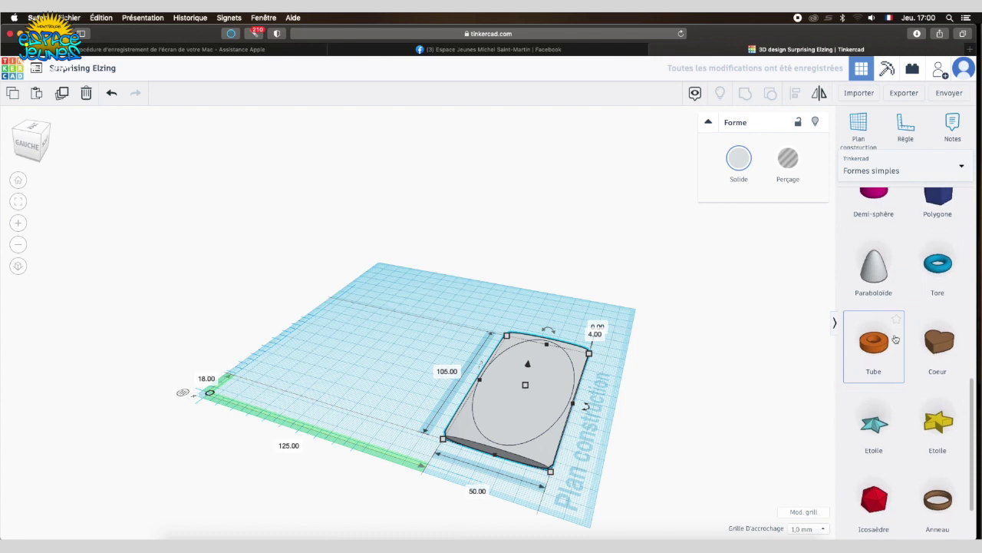
scroll(896, 338, "up", 2)
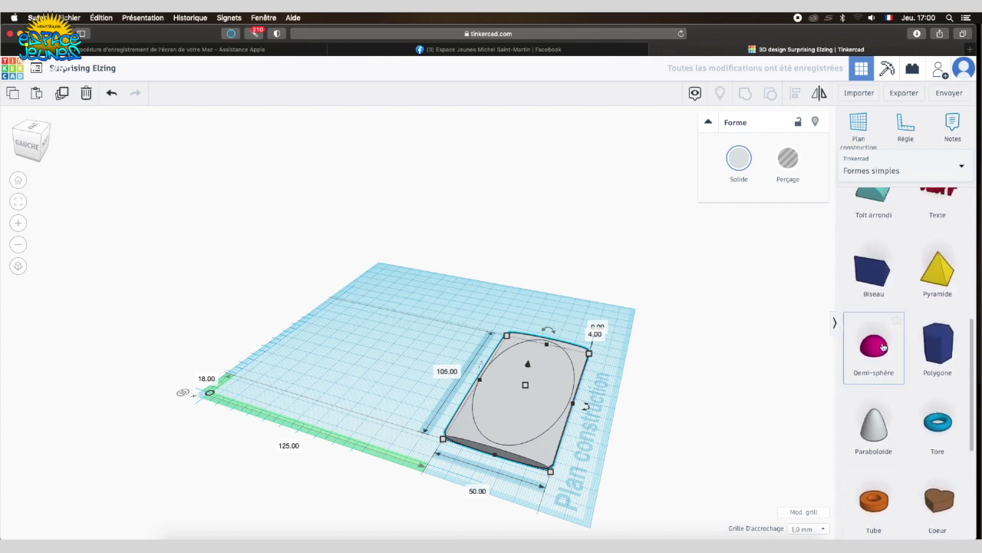
left_click_drag(879, 349, 387, 351)
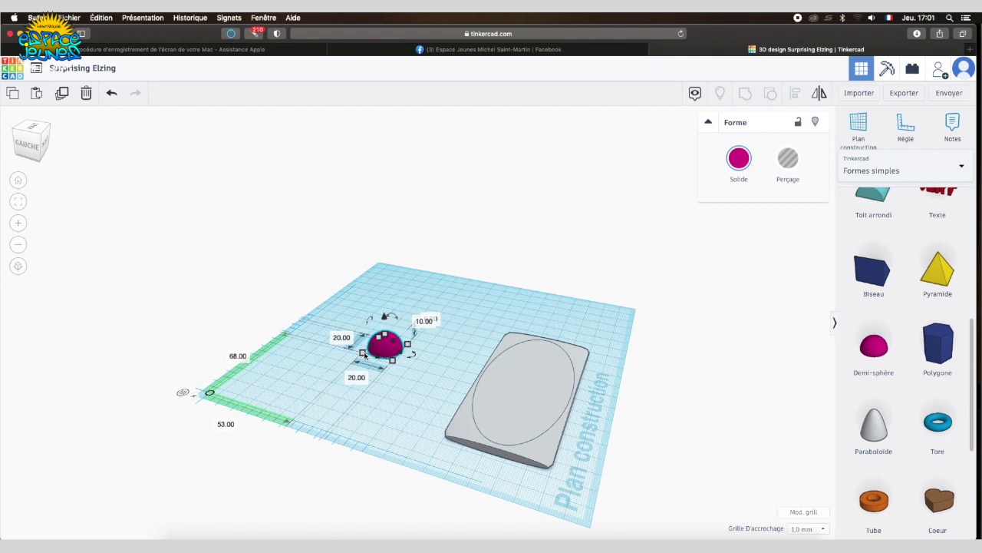
- Scale the half-sphere proportionally to 105 mm by 105 mm, with a height of 52.5 mm
left_click_drag(363, 355, 263, 381)
left_click_drag(415, 345, 482, 346)
key("super+z")
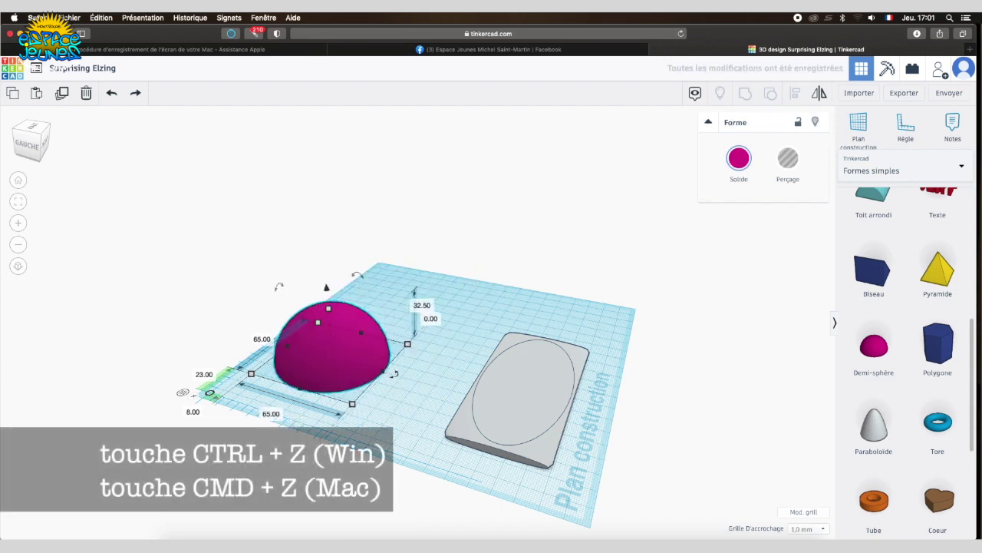
left_click_drag(407, 346, 487, 336)
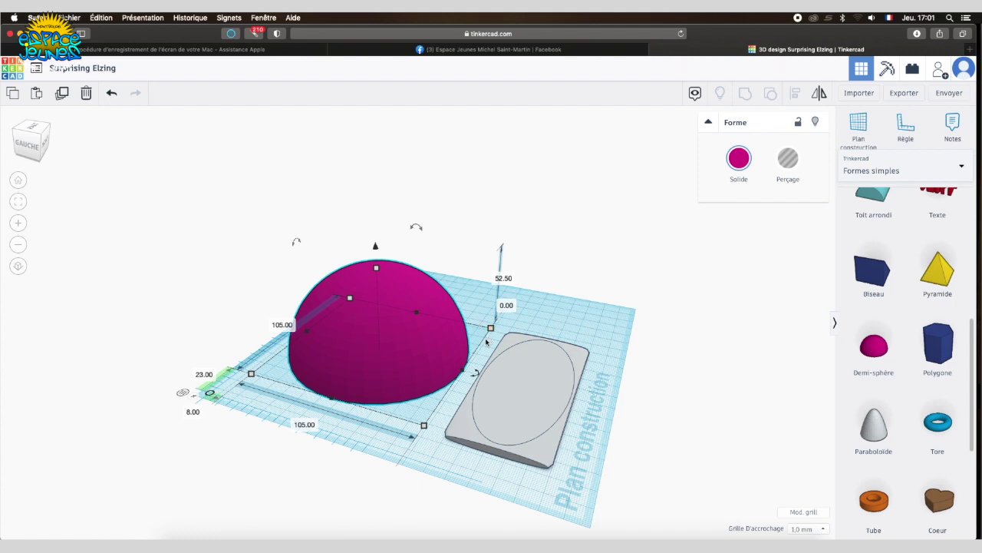
- Raise the half-sphere's height to 70 mm, leaving its base at 105 mm by 105 mm
right_click_drag(589, 442, 639, 426)
left_click(418, 322)
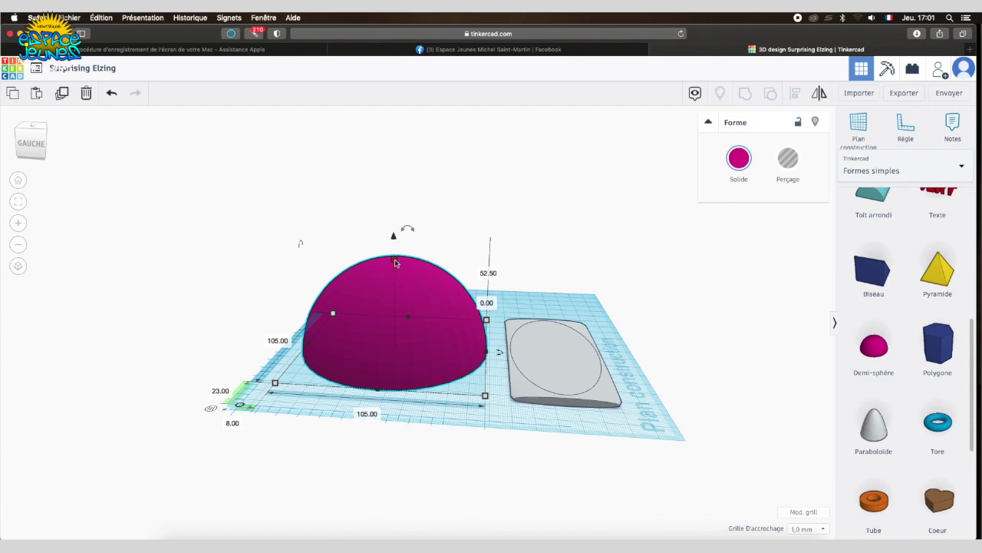
left_click_drag(396, 262, 394, 231)
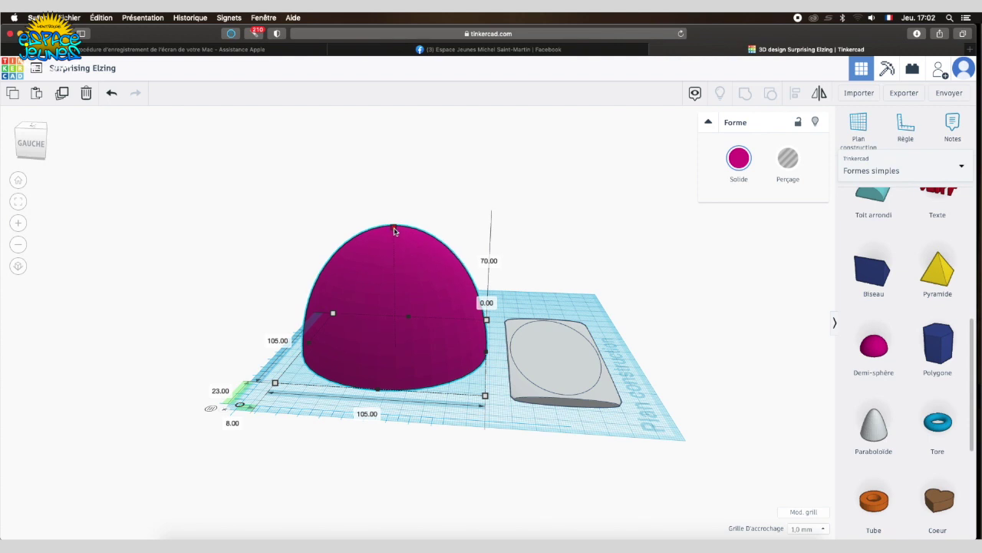
- Move the grey plate to ruler offsets of 143 mm and 87 mm, and the half-sphere to offsets of 1 mm and 8 mm
right_click_drag(642, 149, 499, 399)
left_click_drag(427, 432, 552, 413)
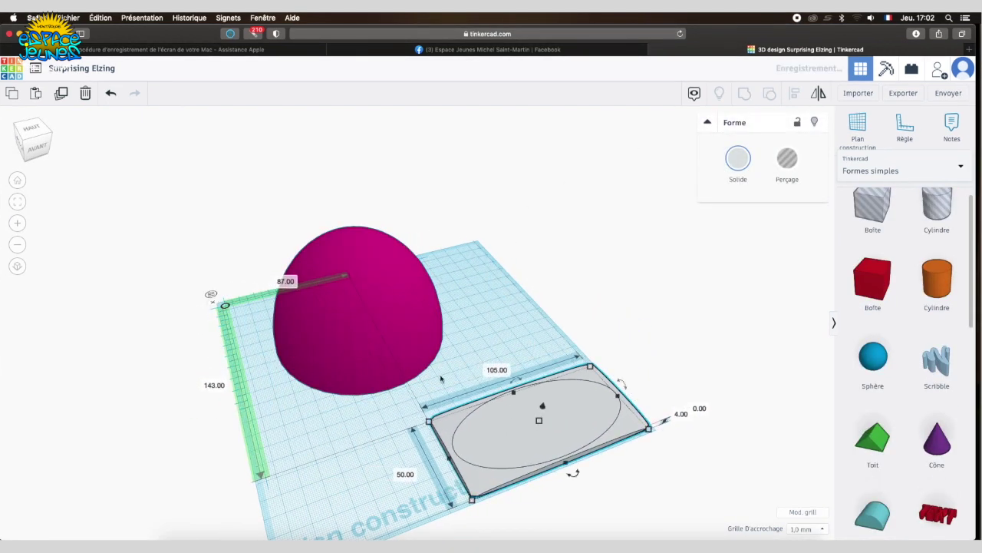
left_click(363, 340)
left_click_drag(375, 338, 347, 337)
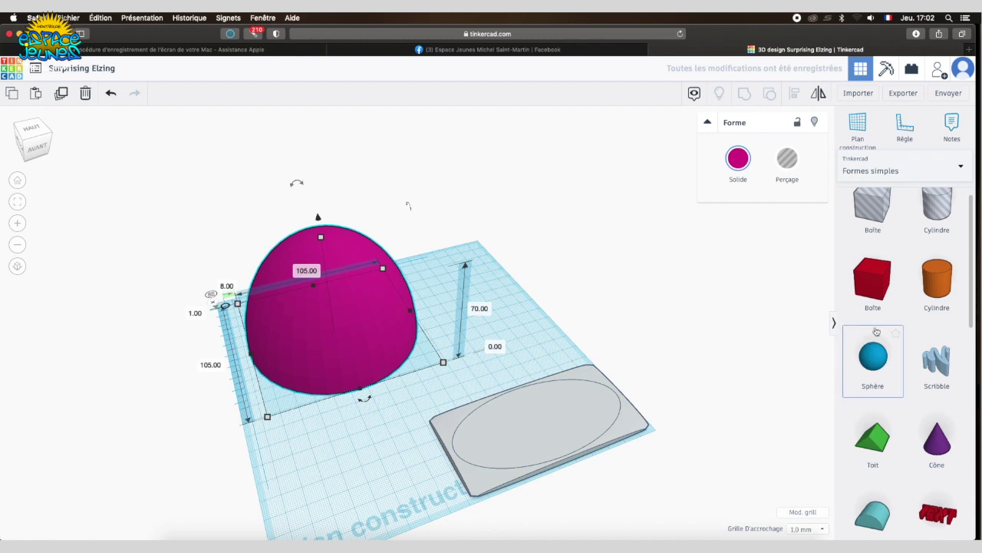
- Place a Boîte hole in front of the half-sphere, stretched to 120 mm long and 122 mm high with a 20 mm thickness
scroll(894, 314, "up", 2)
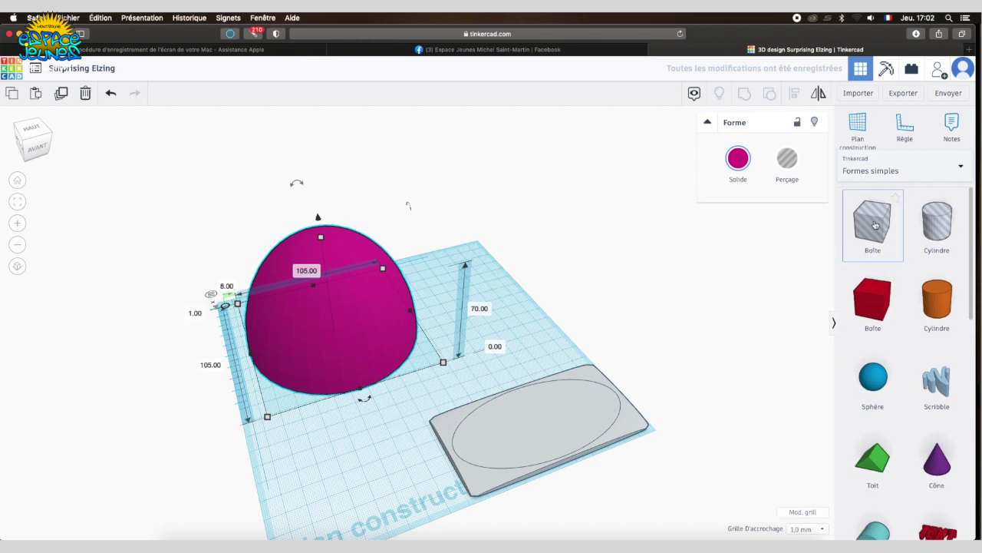
left_click(875, 225)
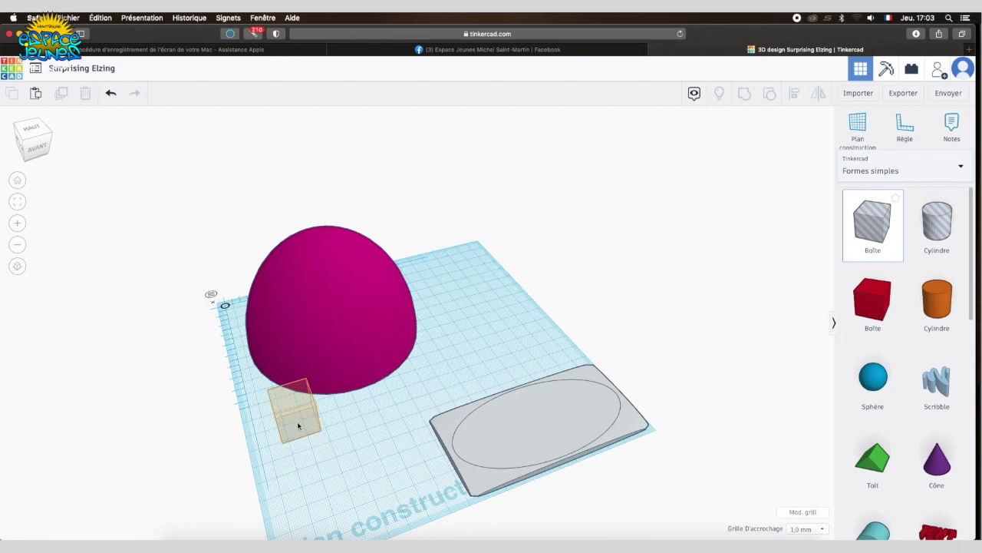
left_click(299, 426)
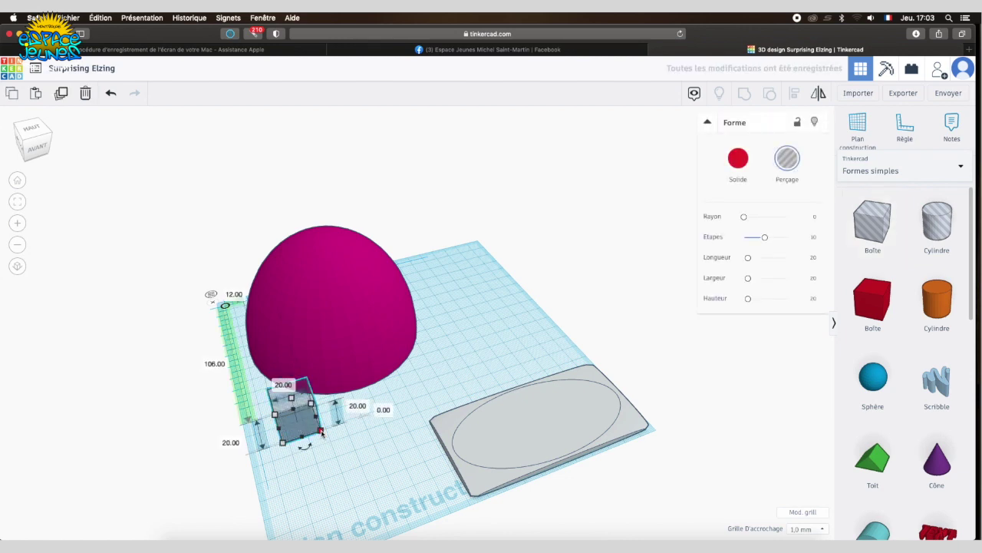
left_click_drag(321, 432, 491, 386)
left_click_drag(384, 375, 378, 201)
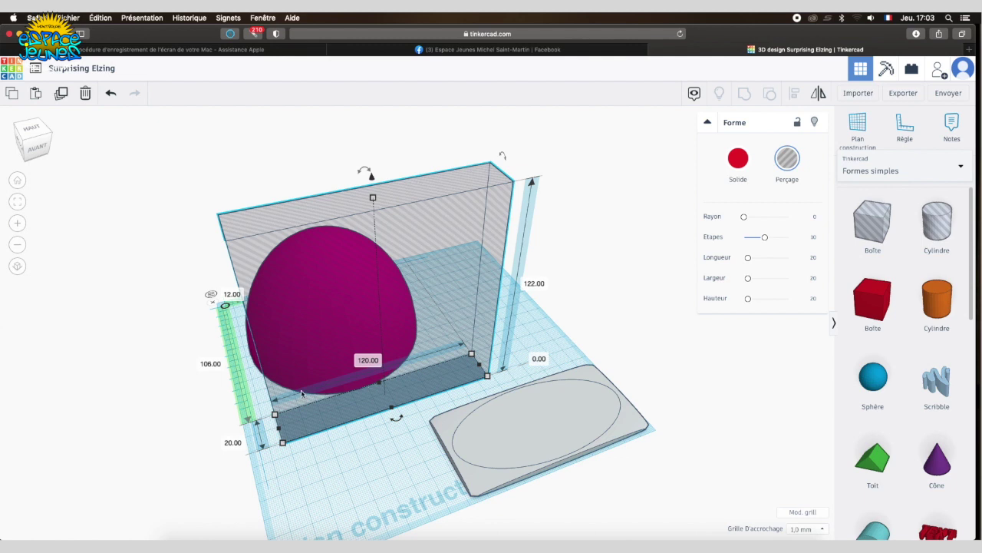
- Move the box hole across the middle of the half-sphere, at ruler offsets of 52 mm and 12 mm
right_click_drag(322, 465, 512, 538)
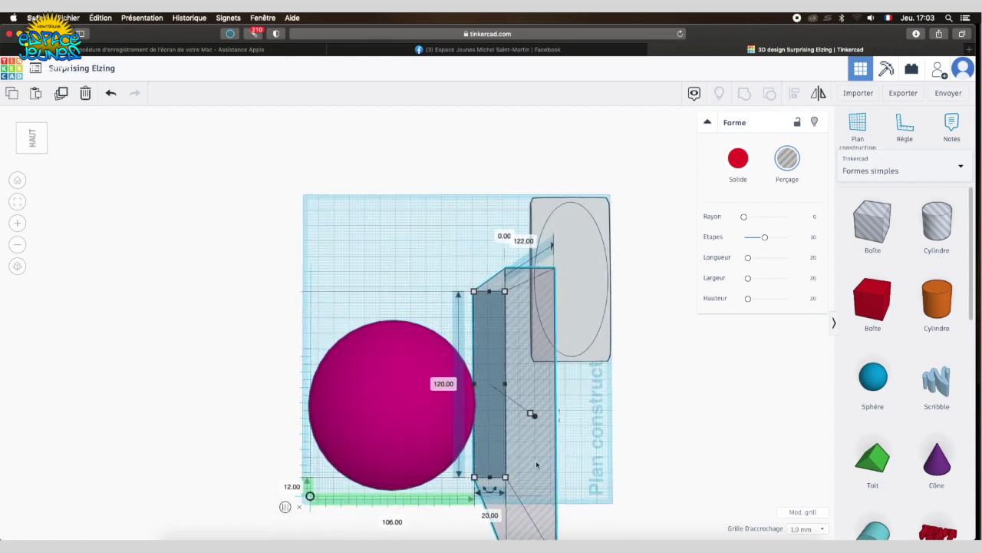
left_click_drag(537, 442, 413, 444)
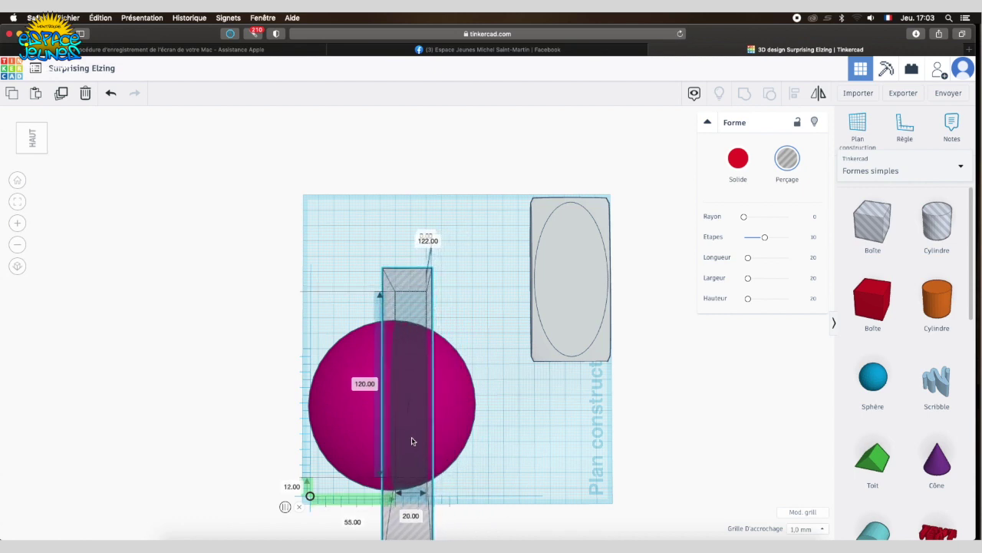
left_click_drag(412, 441, 407, 441)
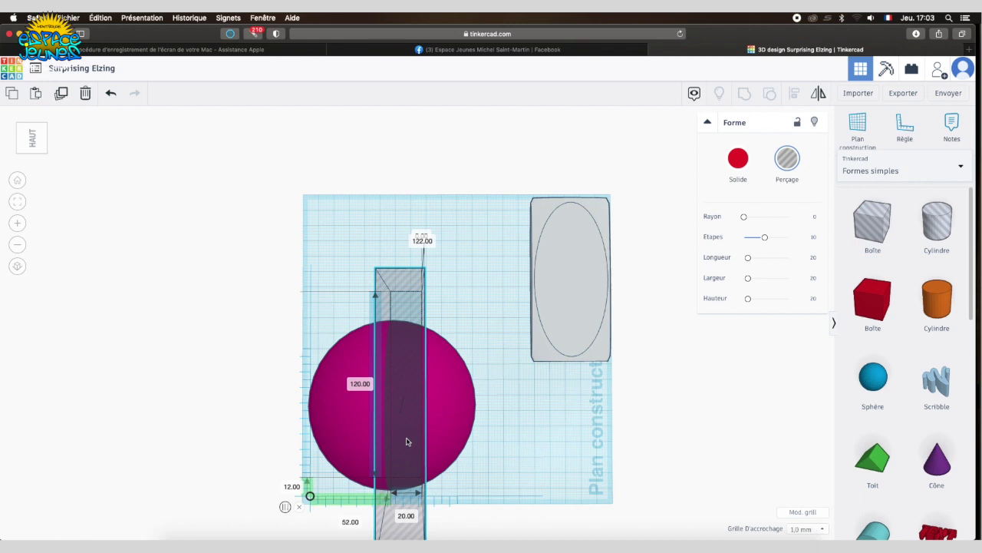
left_click_drag(407, 441, 407, 442)
- Widen the box hole to 59 mm to cover half of the half-sphere, and shift it to ruler offsets of 51 mm and 2 mm
left_click_drag(430, 386, 484, 387)
right_click_drag(531, 424, 309, 355)
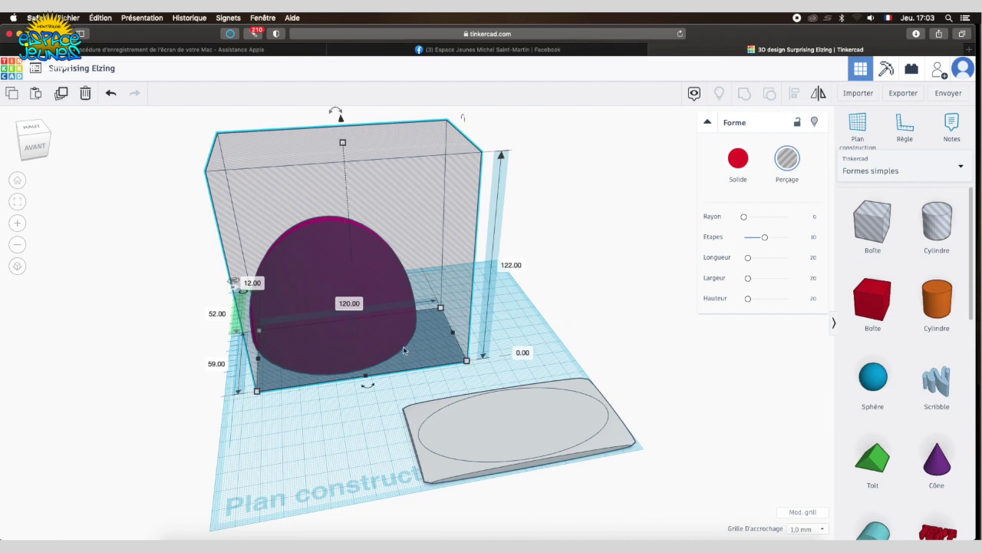
left_click_drag(418, 357, 402, 357)
- Tilt the box hole around its long axis so its upper end leans over the half-sphere
right_click_drag(345, 402, 584, 378)
scroll(499, 336, "down", 3)
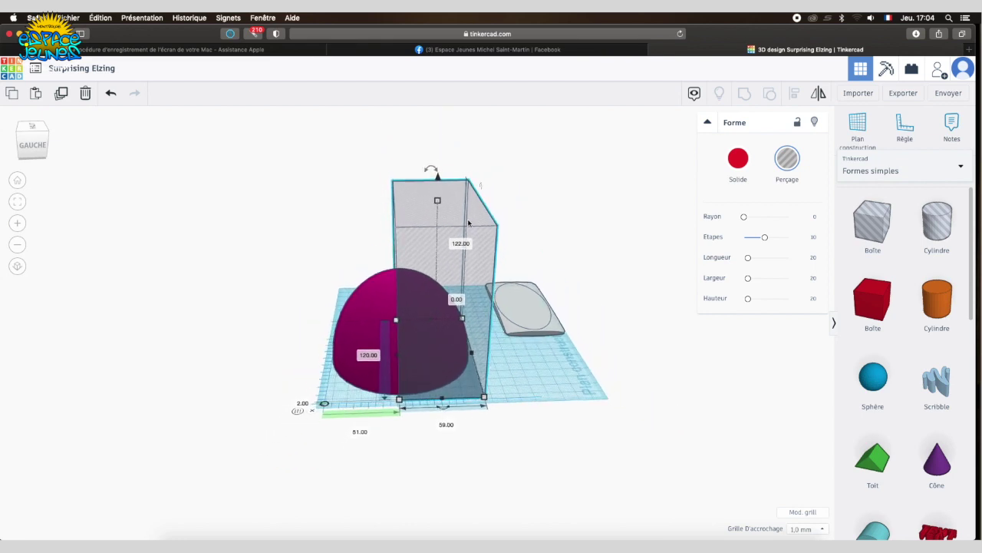
left_click_drag(435, 175, 428, 173)
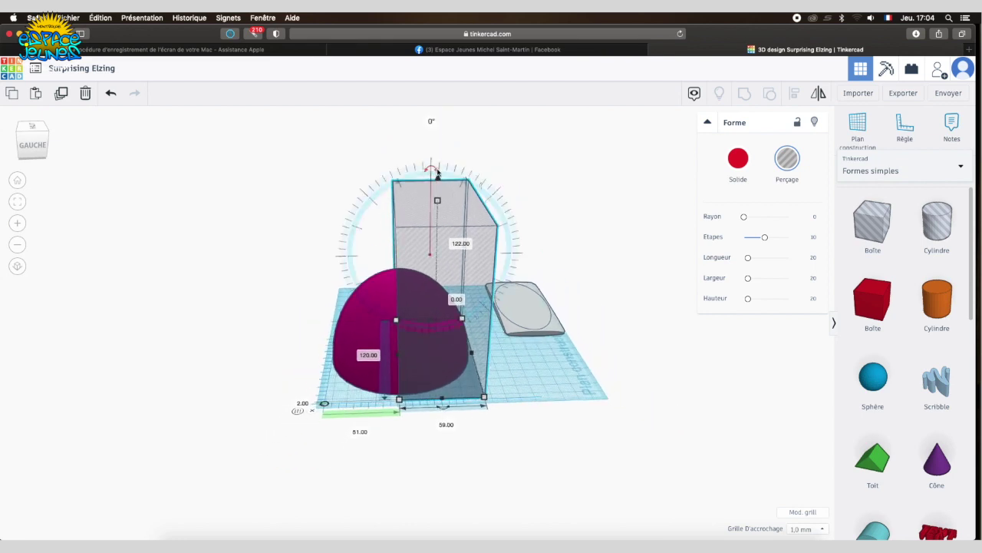
left_click_drag(438, 173, 436, 174)
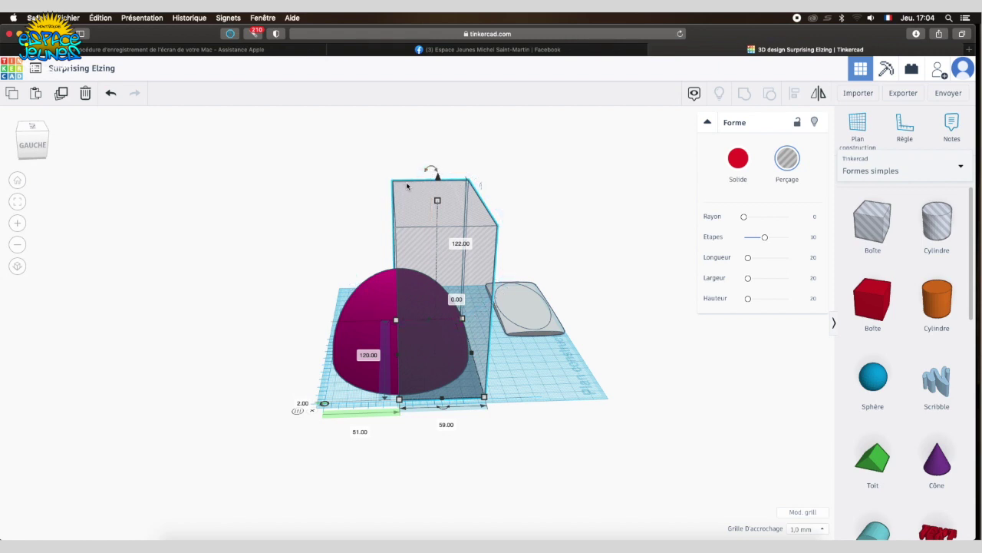
left_click_drag(419, 175, 400, 175)
mouse_move(528, 389)
right_mouse_down()
mouse_move(527, 362)
mouse_move(524, 388)
right_mouse_up()
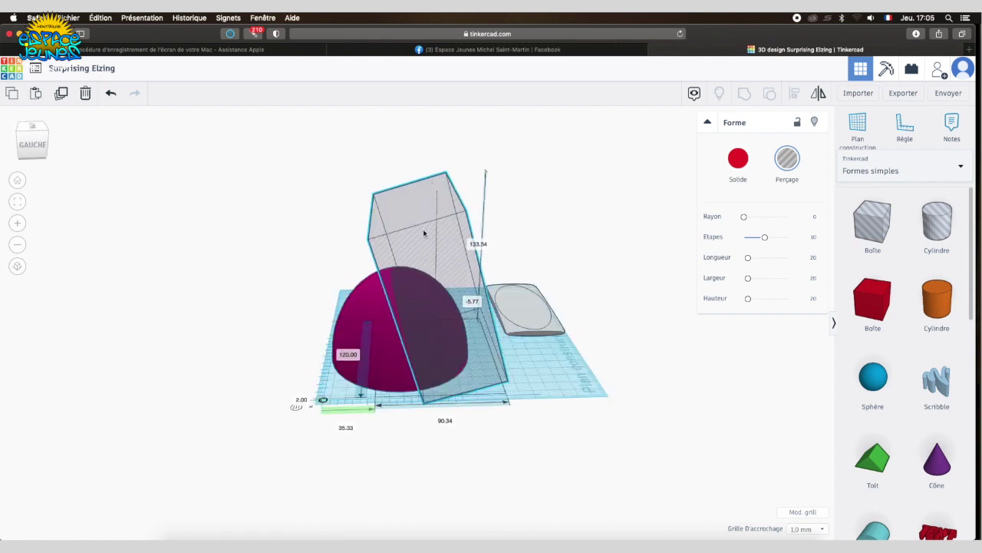
- Reposition the tilted box hole at ruler offsets of 42 mm and -1 mm, with its lowest point at -9 mm
left_click_drag(424, 233, 439, 233)
right_click_drag(439, 233, 441, 140)
left_click_drag(444, 234, 437, 232)
right_click_drag(390, 291, 389, 296)
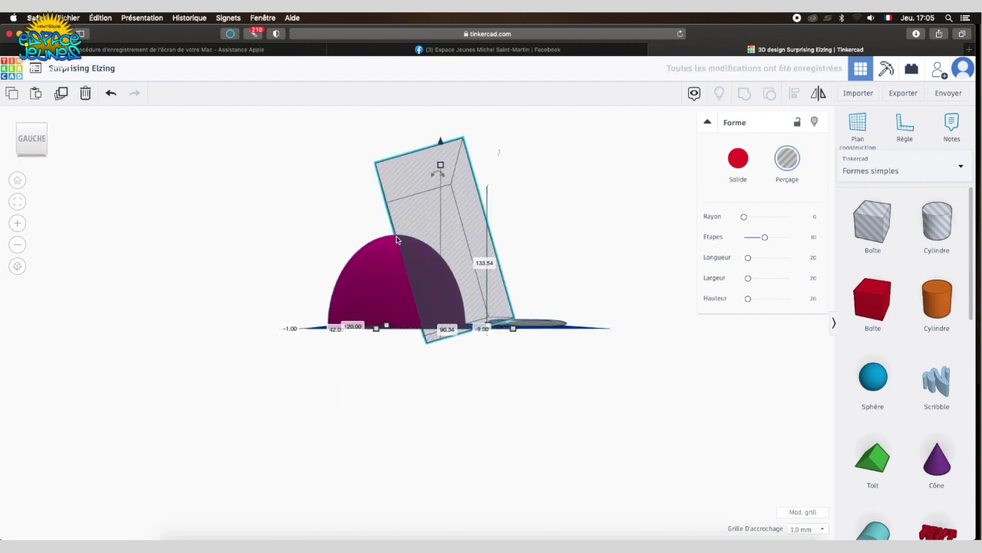
right_click_drag(483, 368, 500, 413)
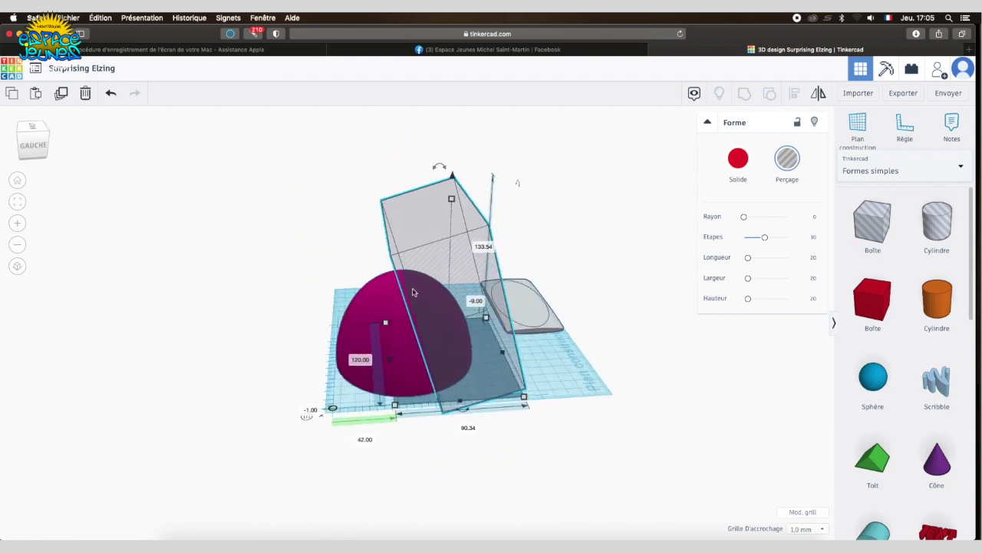
left_click(381, 294)
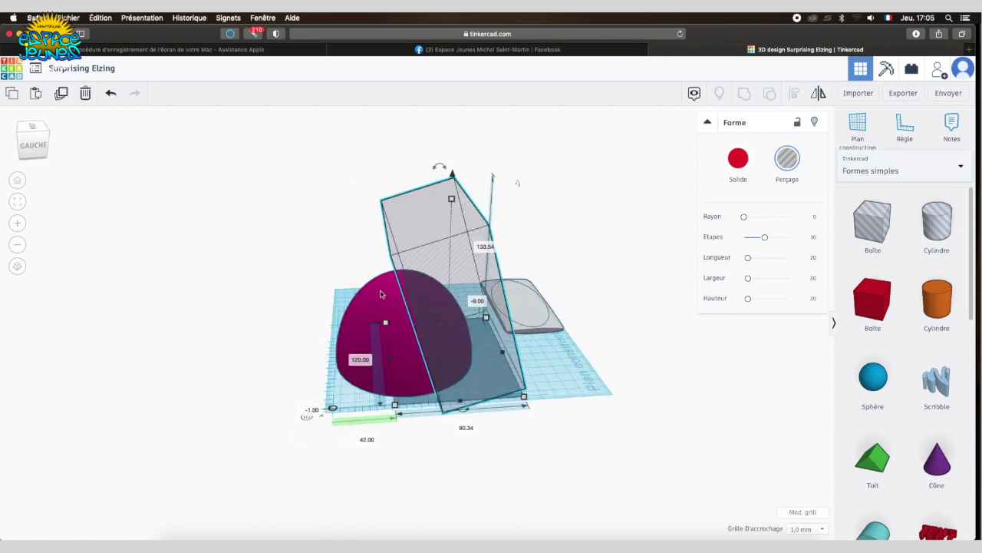
left_click(453, 215)
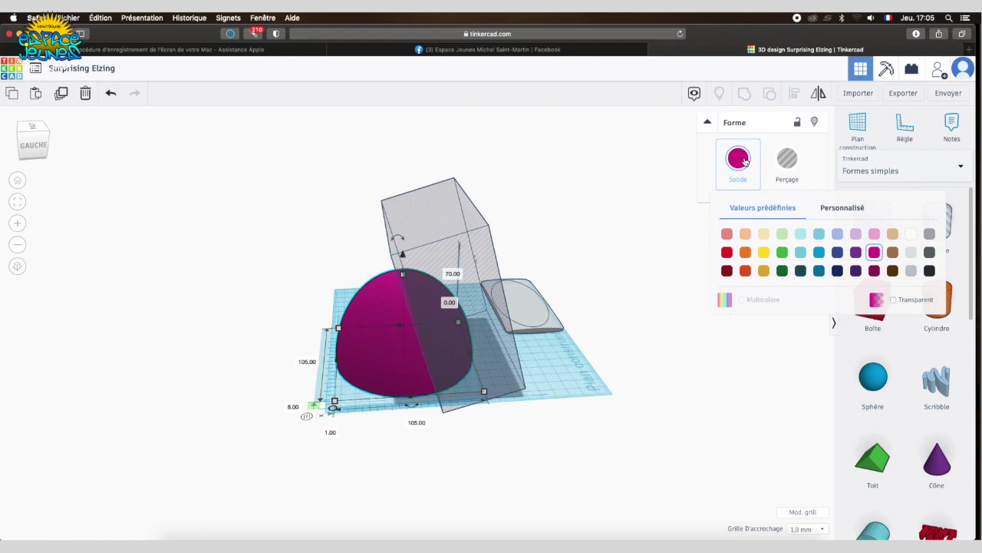
left_click(743, 159)
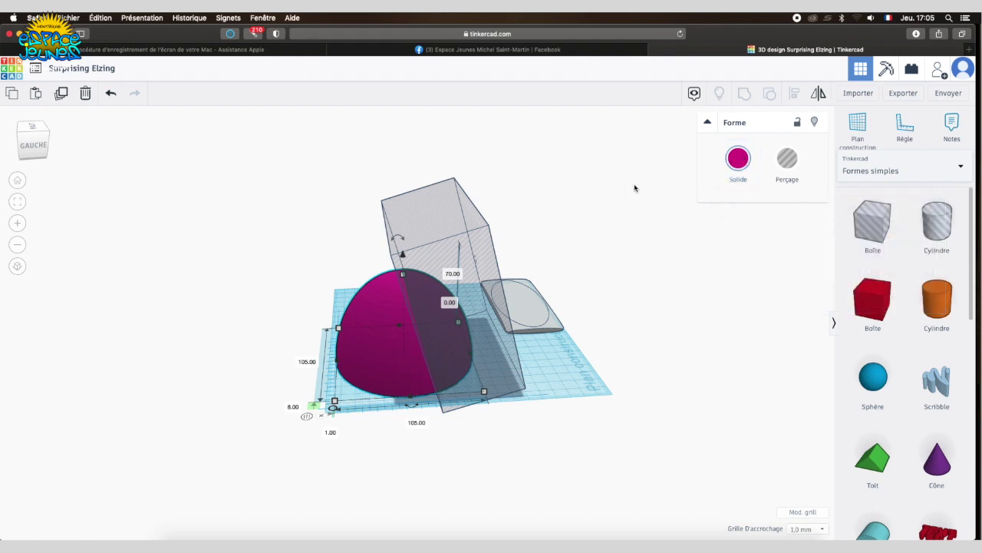
- Group the tilted box hole with the half-sphere to cut a slanted flat face into it
left_click(430, 227)
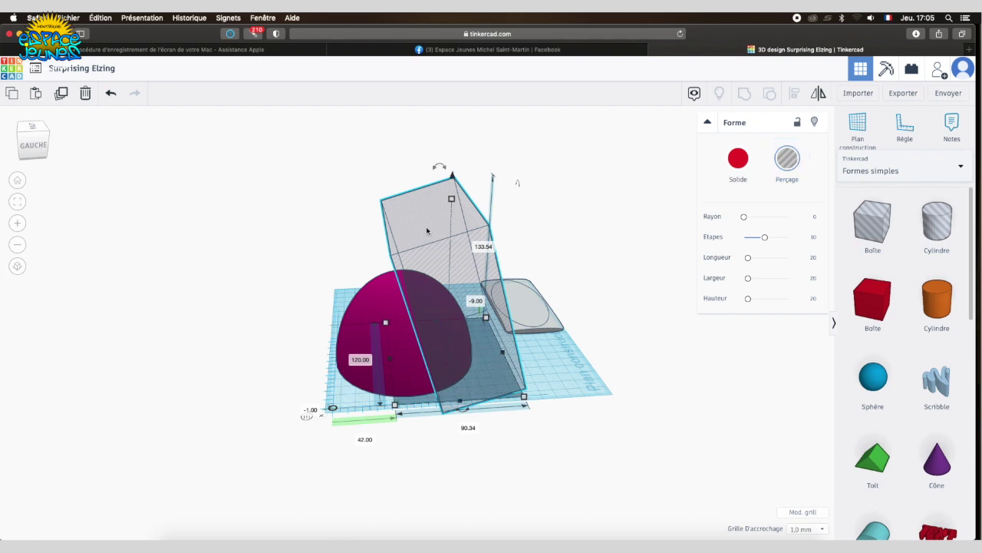
left_click(381, 294, "shift")
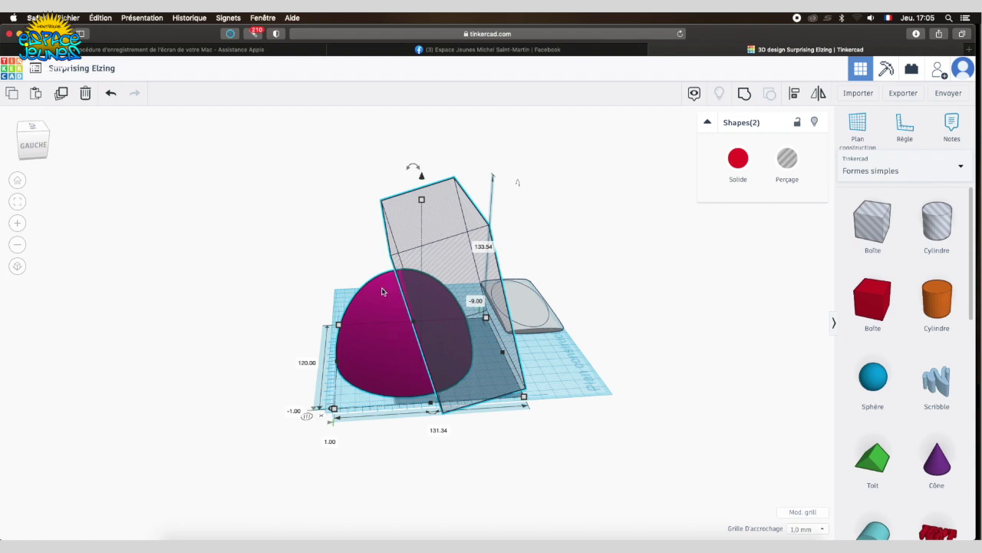
right_click_drag(572, 391, 504, 404)
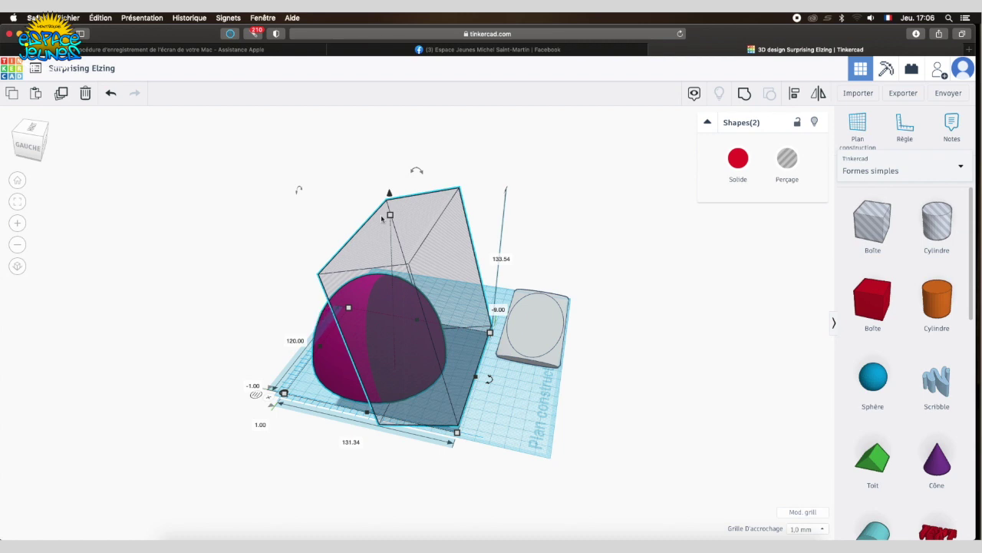
left_click(744, 95)
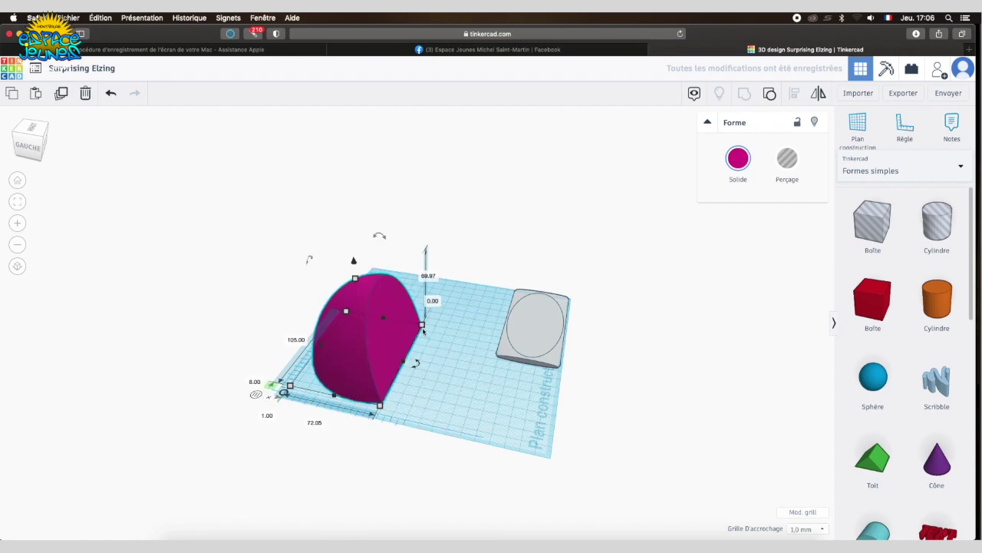
right_click_drag(443, 381, 446, 346)
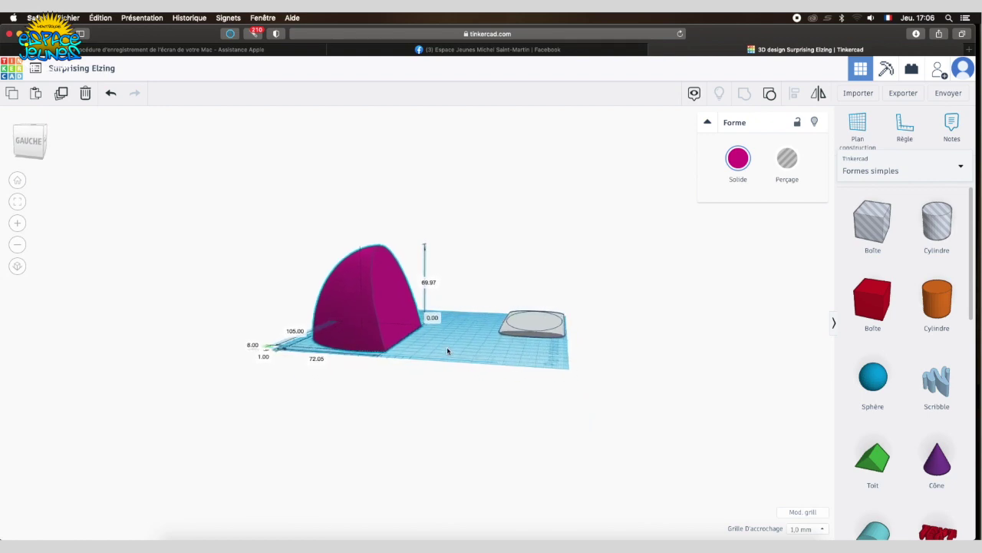
right_click_drag(430, 389, 428, 394)
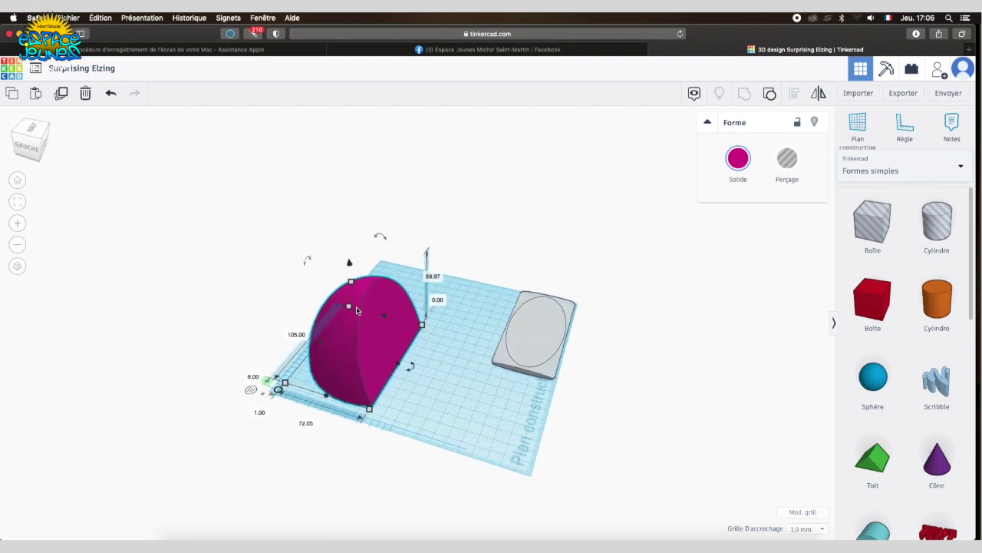